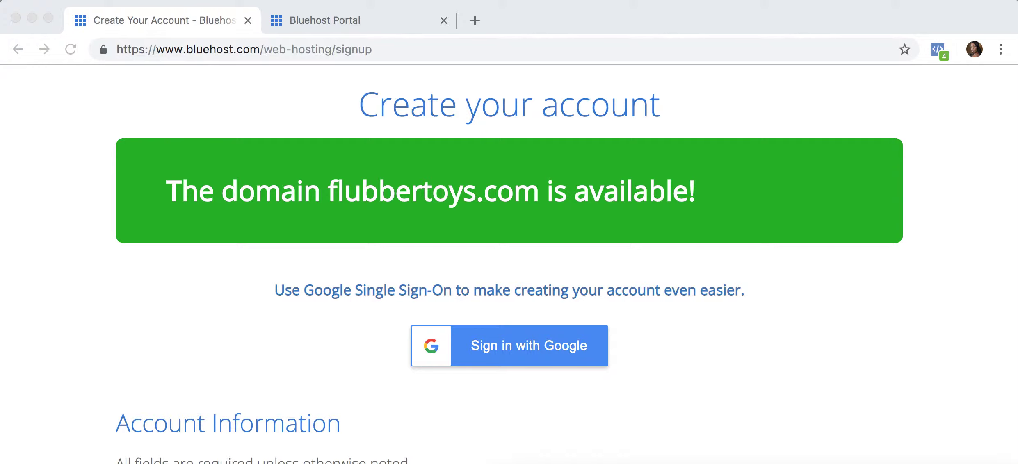
Review the hosting signup form, including the account fields, package details, package extras, payment fields and terms
scroll(876, 355, down, 10)
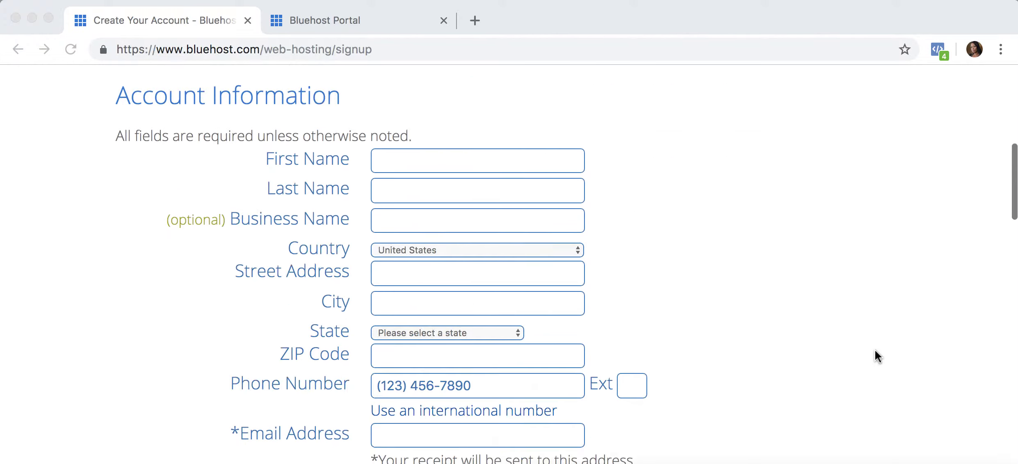
scroll(876, 355, down, 7)
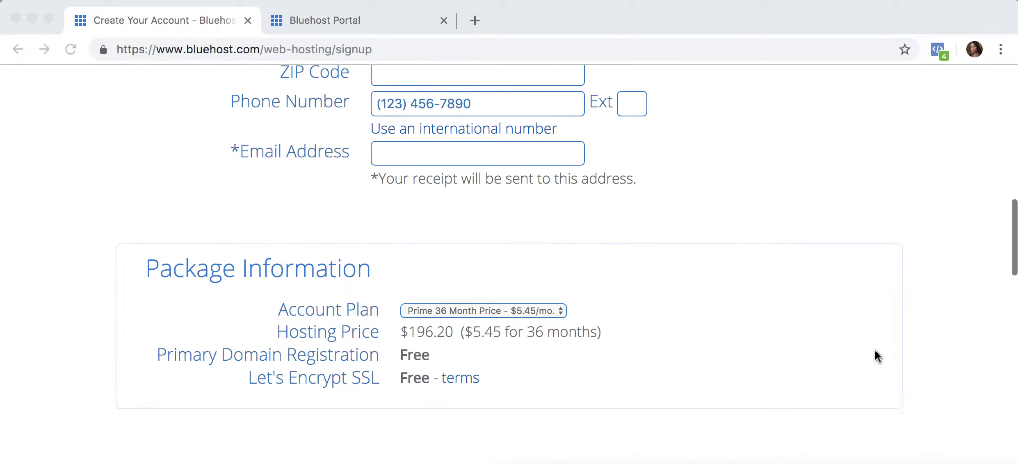
scroll(876, 356, down, 1)
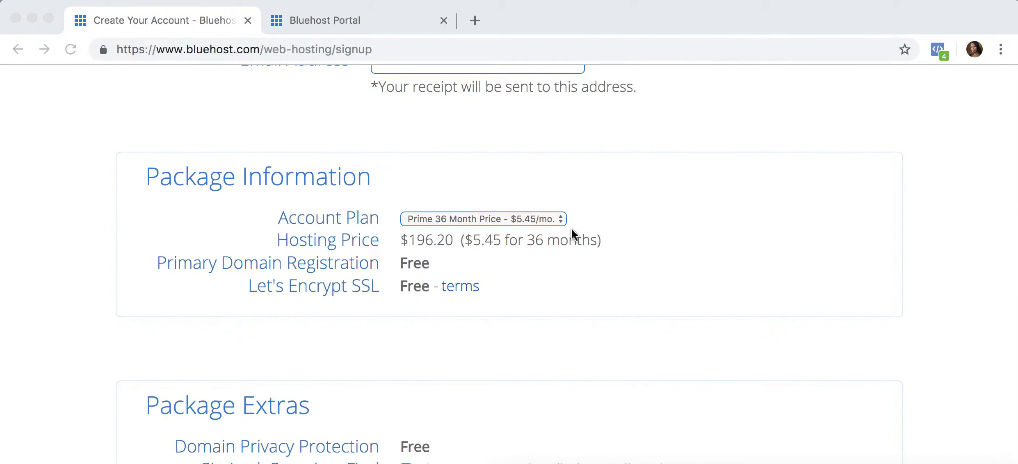
scroll(645, 261, down, 12)
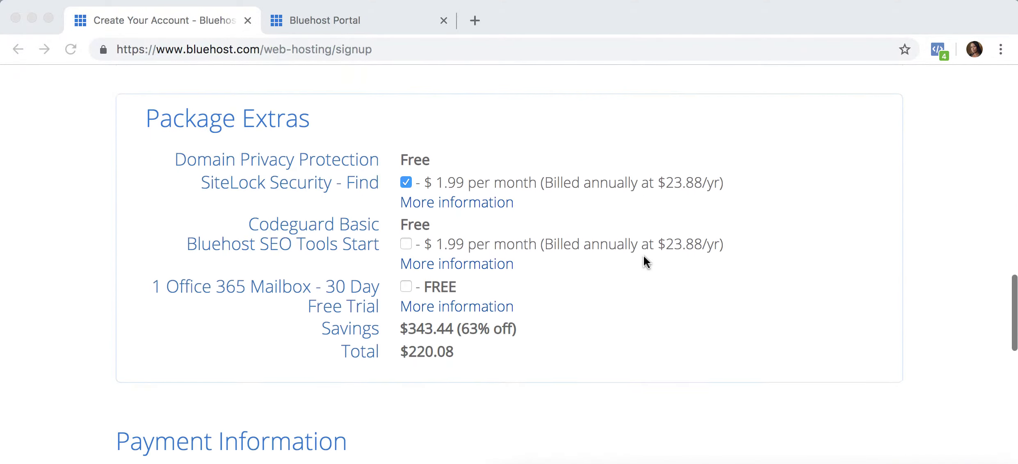
scroll(645, 261, down, 5)
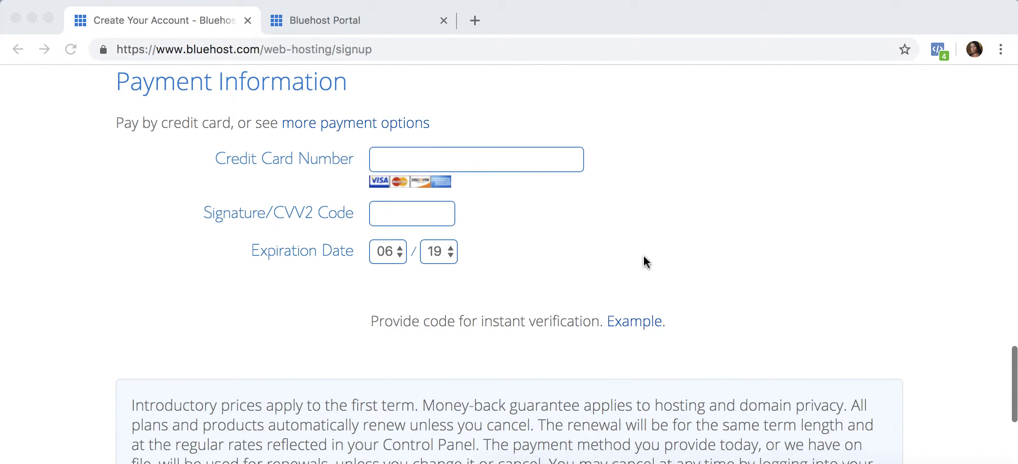
scroll(645, 262, down, 4)
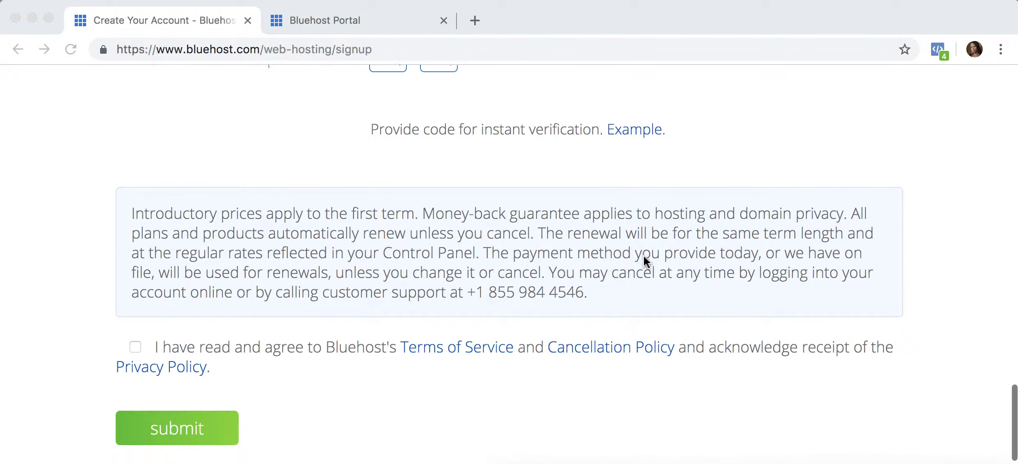
scroll(644, 258, up, 1)
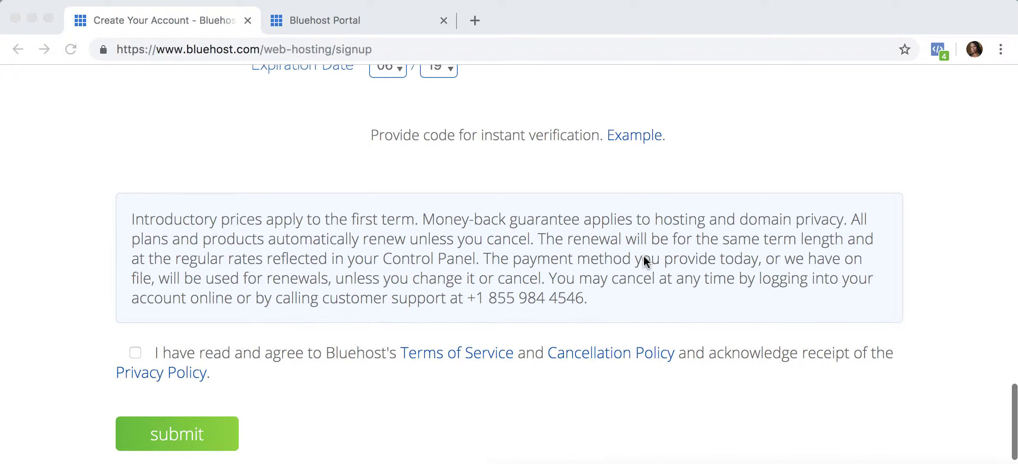
scroll(643, 256, up, 3)
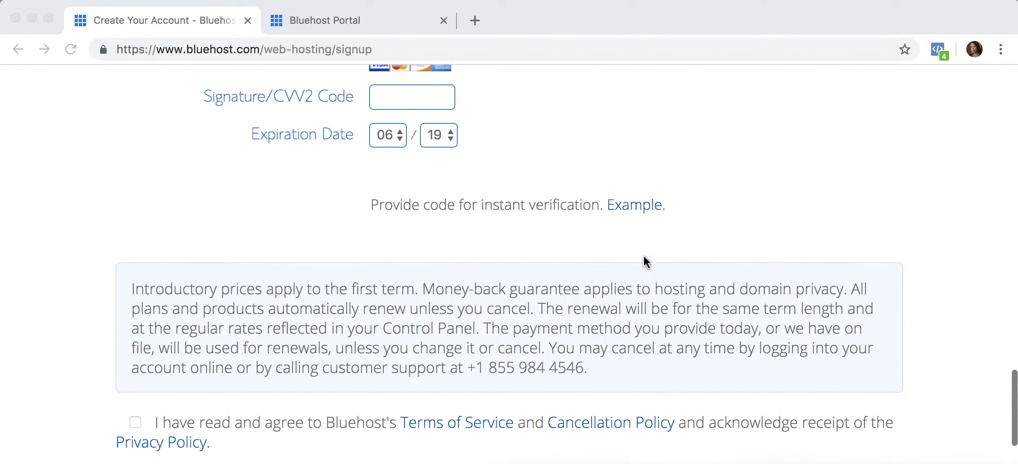
scroll(645, 262, up, 7)
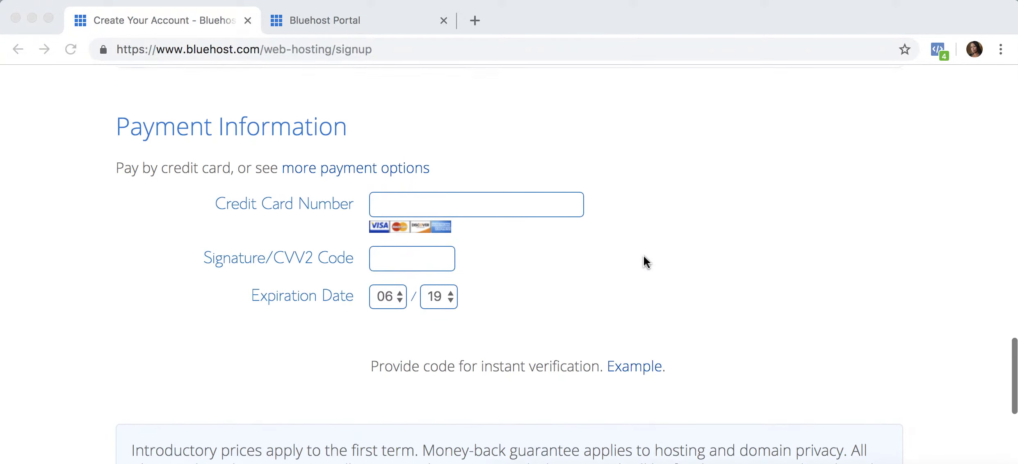
scroll(645, 262, up, 15)
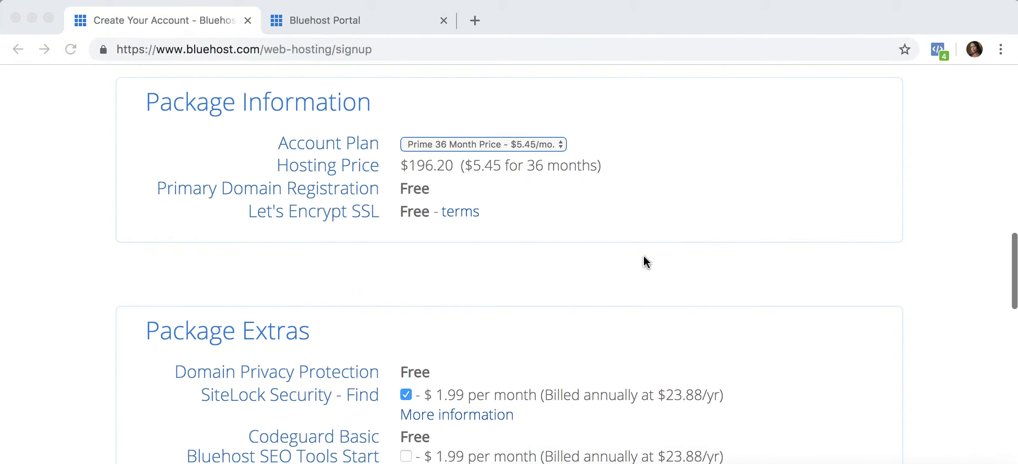
scroll(645, 263, up, 8)
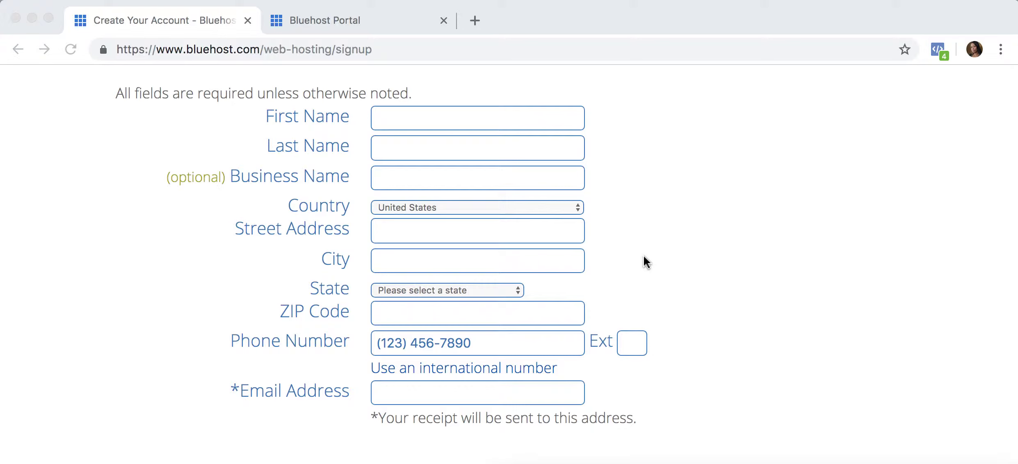
scroll(645, 262, up, 1)
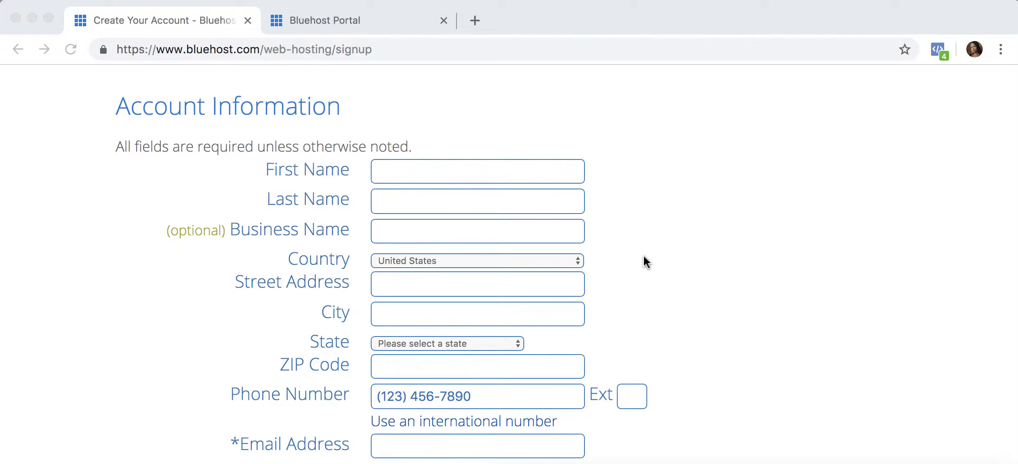
scroll(647, 263, up, 6)
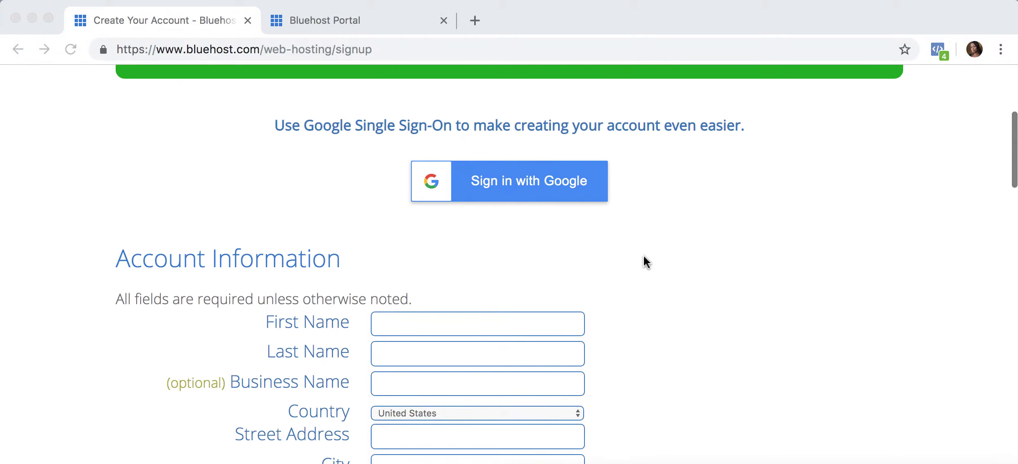
scroll(645, 262, up, 3)
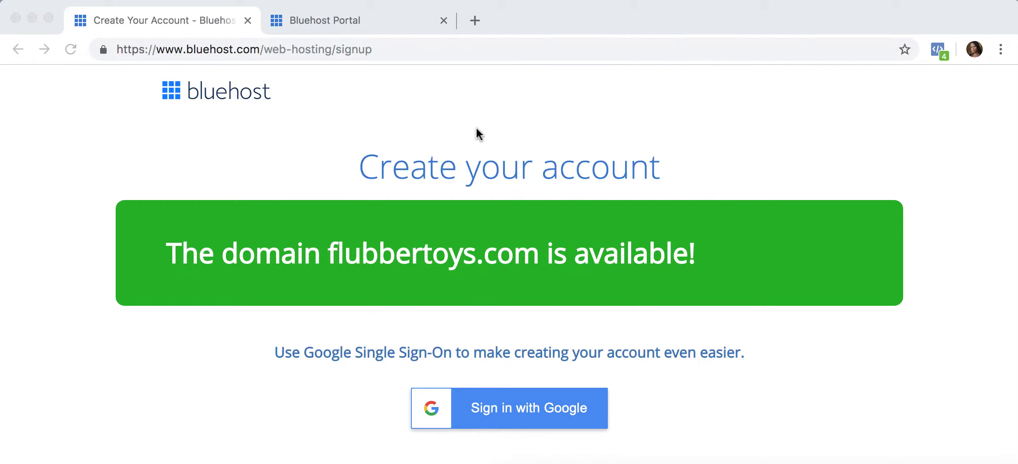
Switch to the open Bluehost Portal and start creating a new WordPress site from the account's site list
click(366, 29)
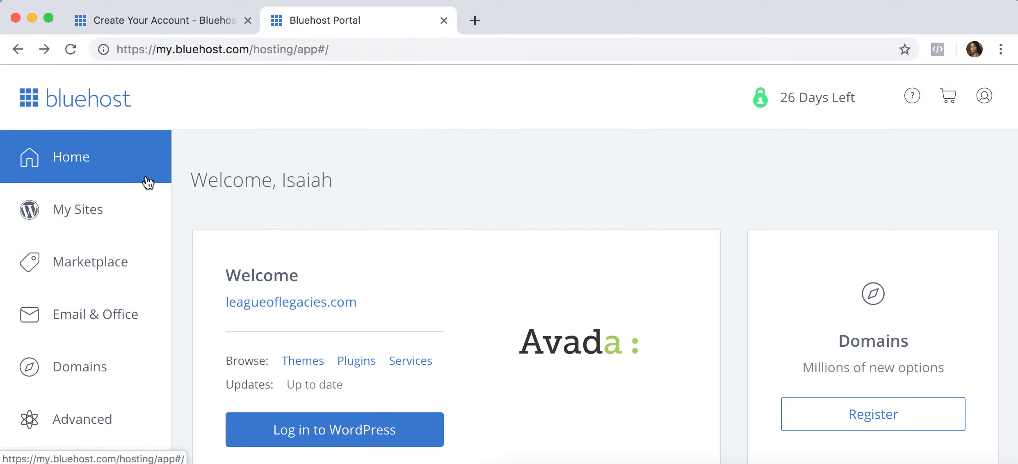
click(91, 214)
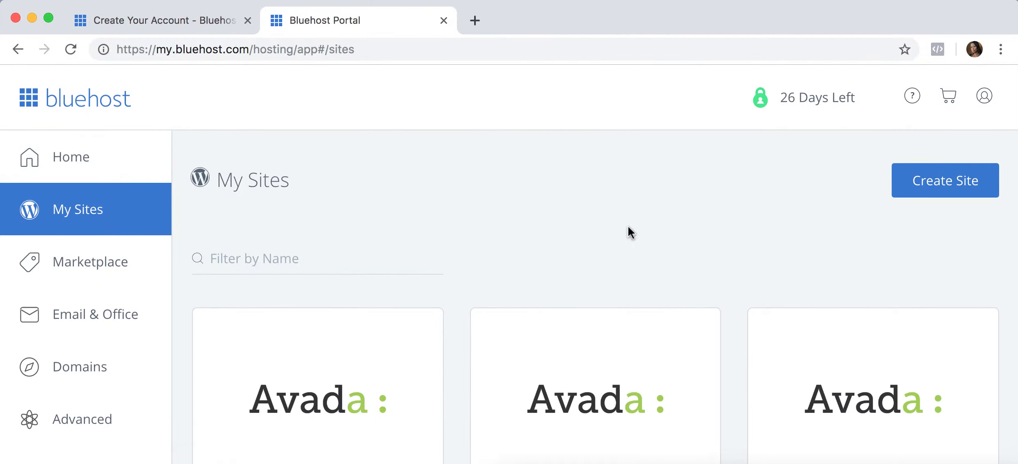
click(936, 188)
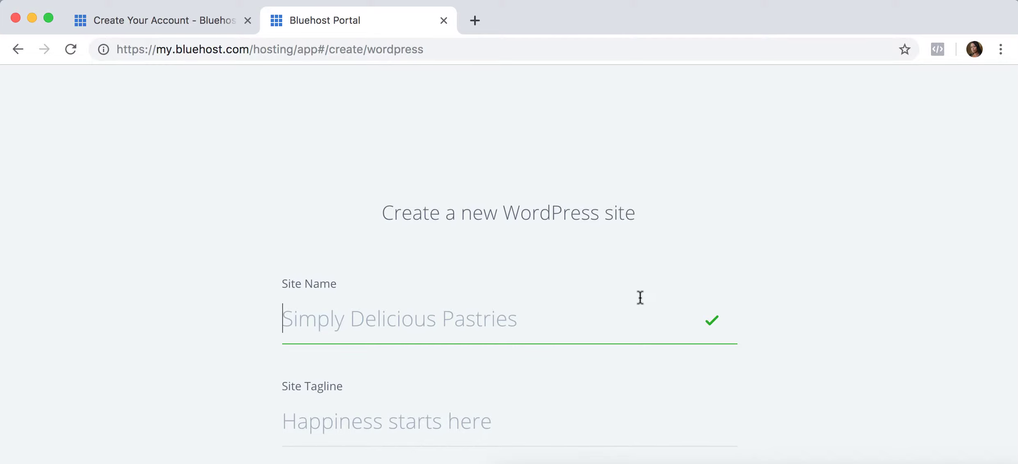
Name the new WordPress site "Flubber Toys"
scroll(641, 298, down, 2)
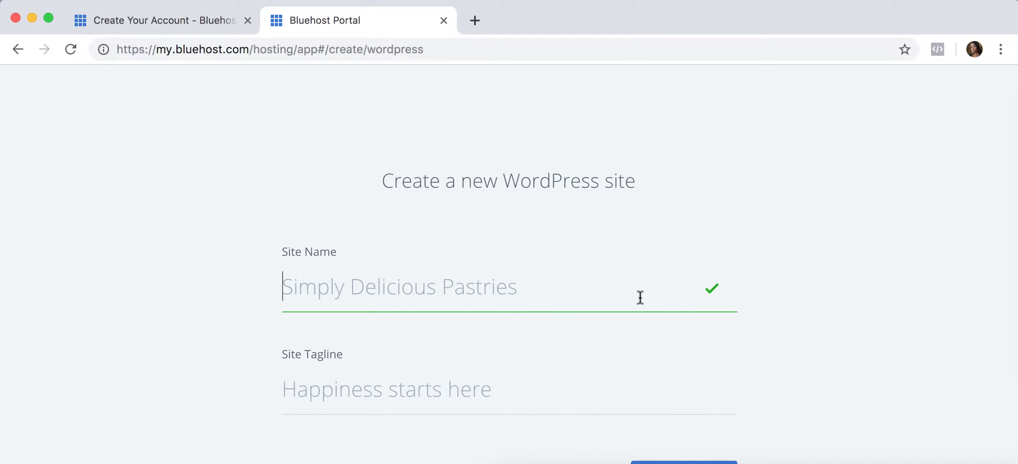
scroll(640, 297, down, 5)
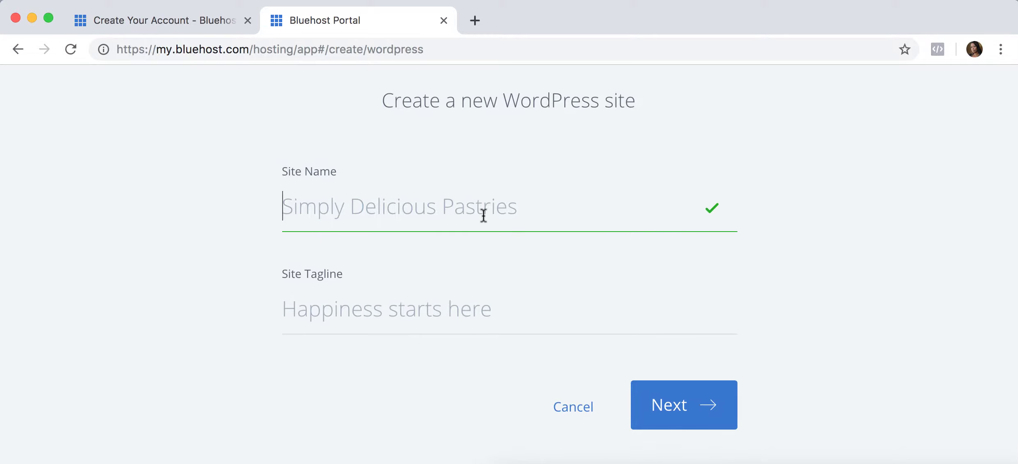
text(Flub)
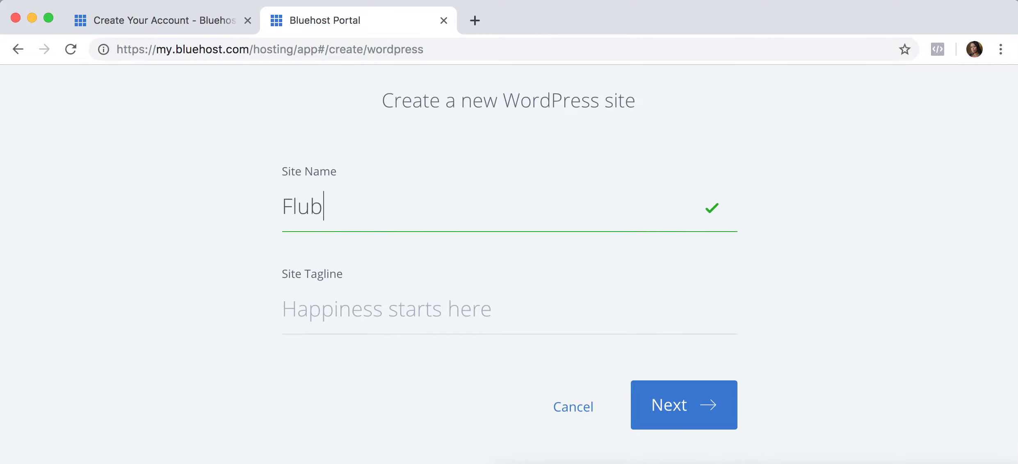
text(ber Toys)
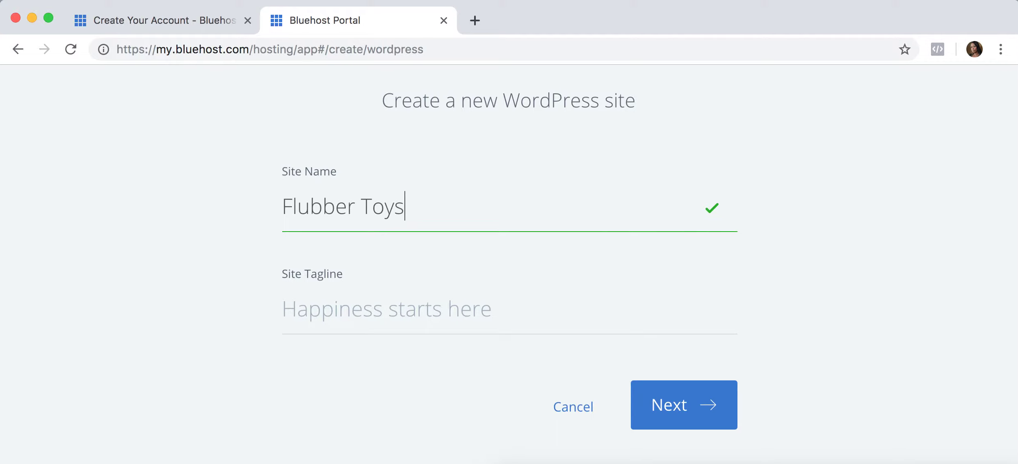
Set the site tagline to "Flubber Toys Makes Everyone Happy!" and continue to the domain selection
click(364, 314)
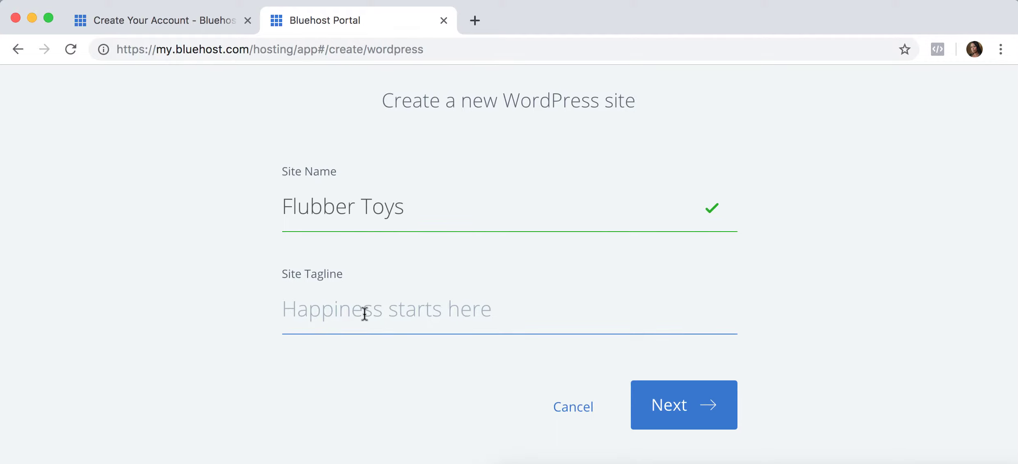
text(Fl)
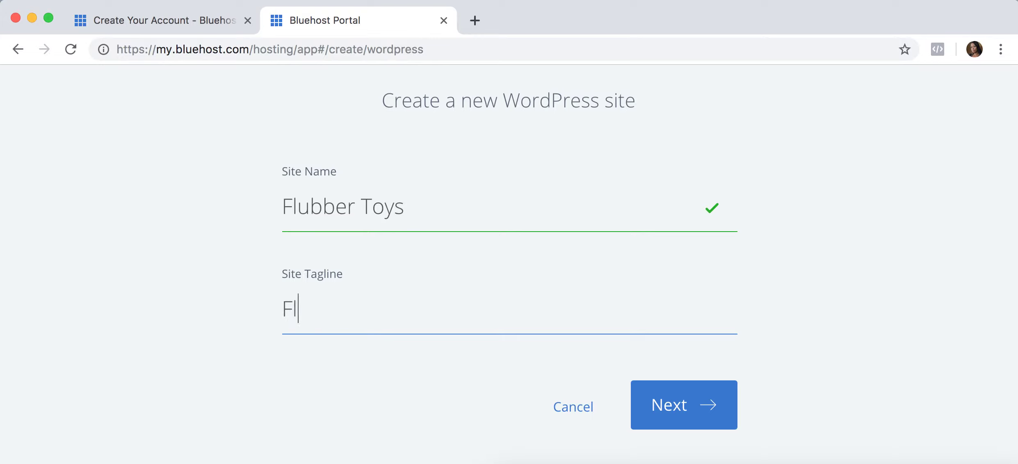
text(ubber )
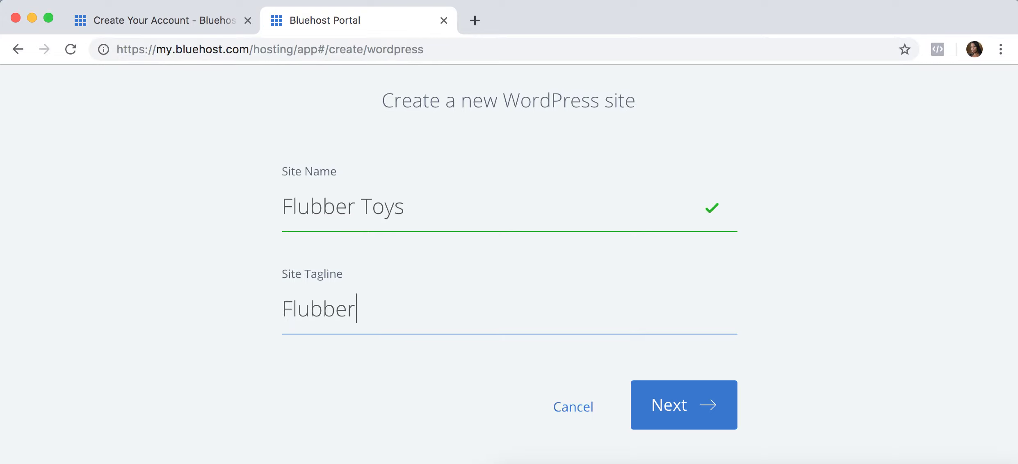
text(Toys Ma)
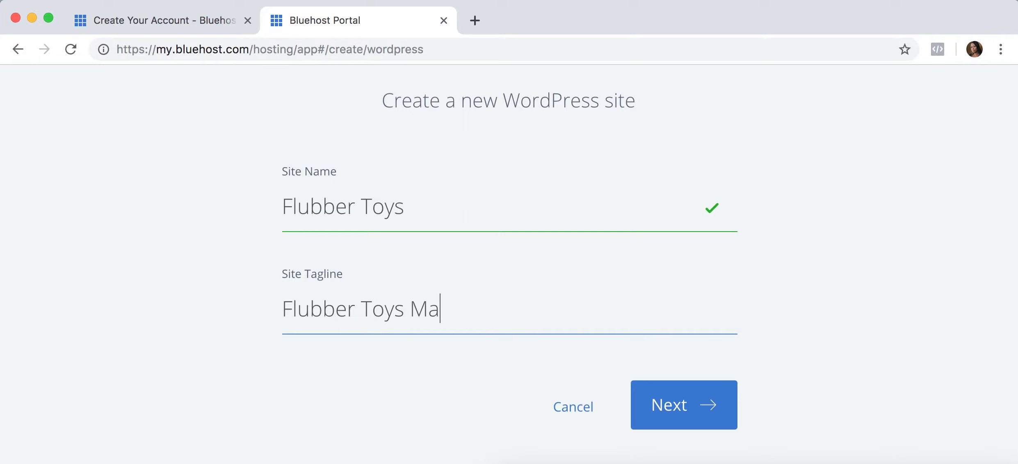
text(kes )
text(Everyo)
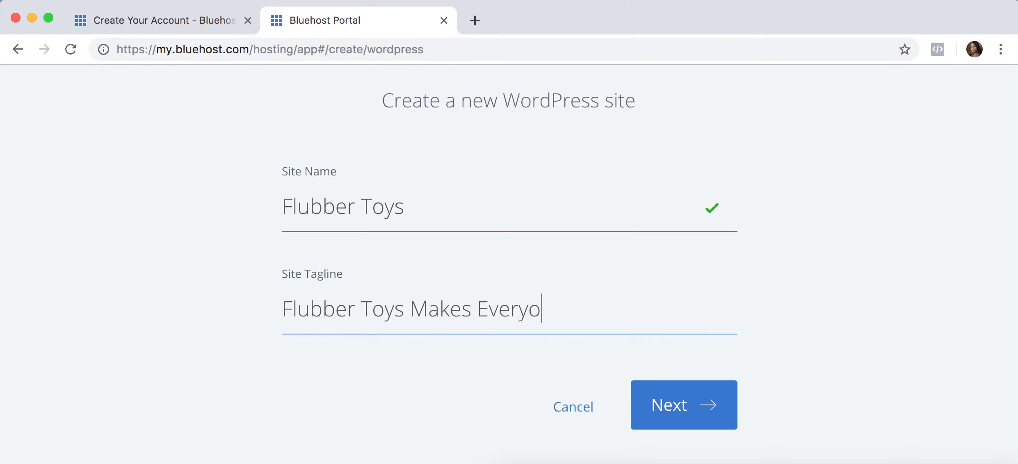
text(ne Happy!)
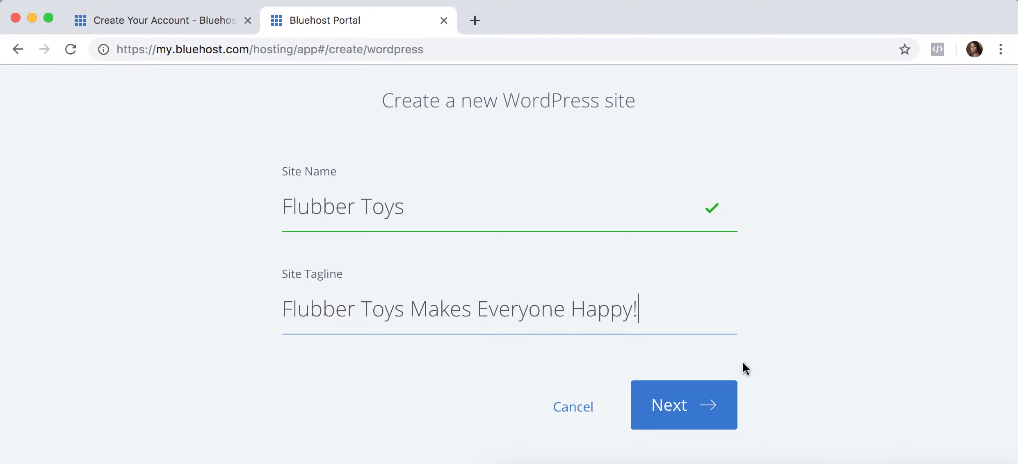
click(693, 406)
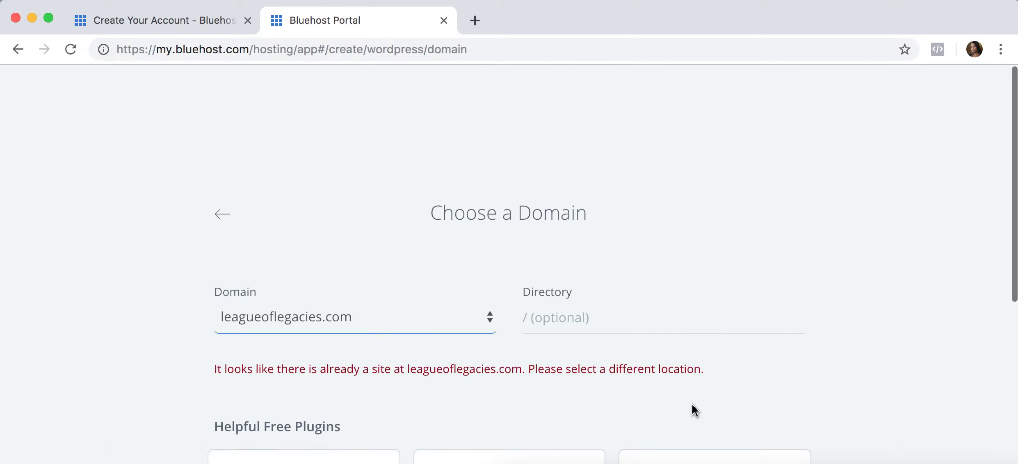
Examine the domains available for the new site and the helpful free plugins offered with it
scroll(779, 306, down, 3)
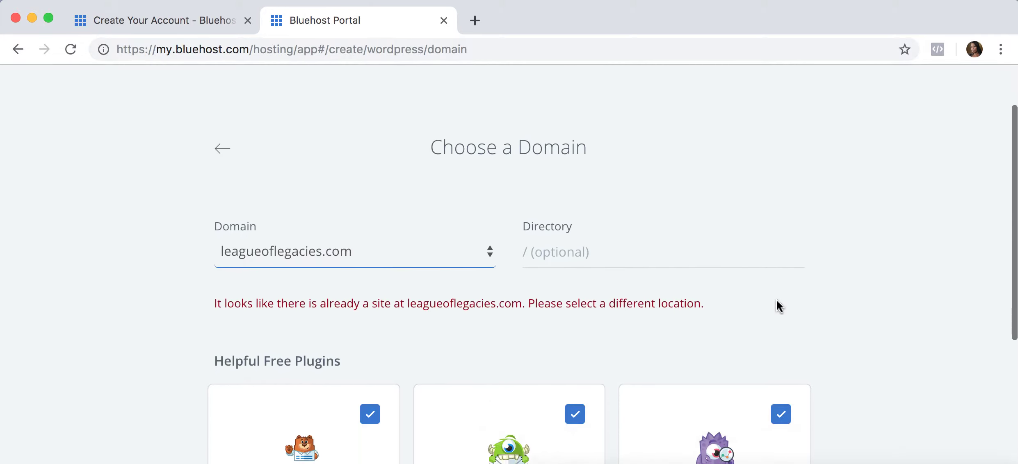
scroll(778, 305, down, 2)
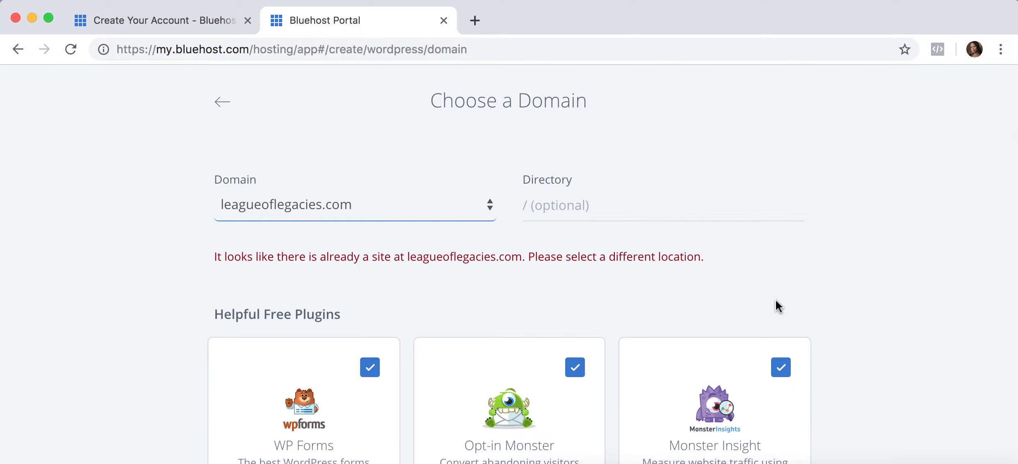
click(489, 214)
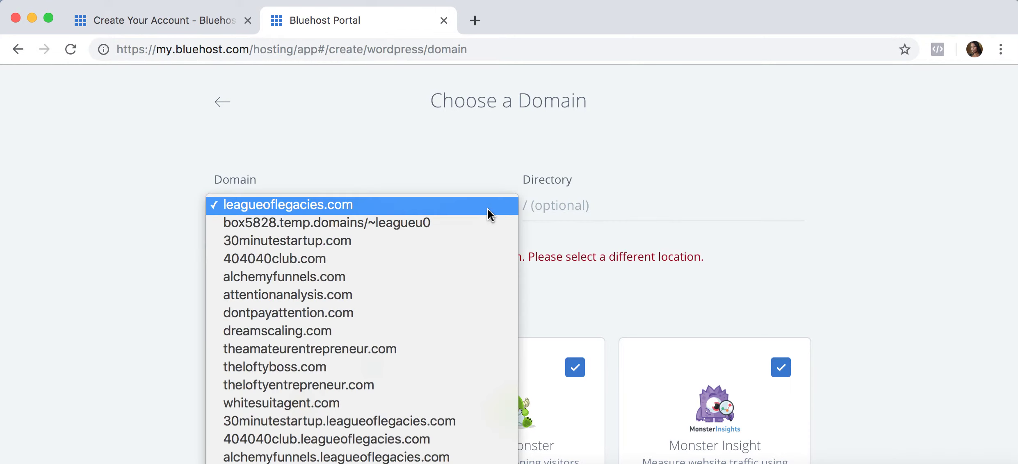
click(430, 158)
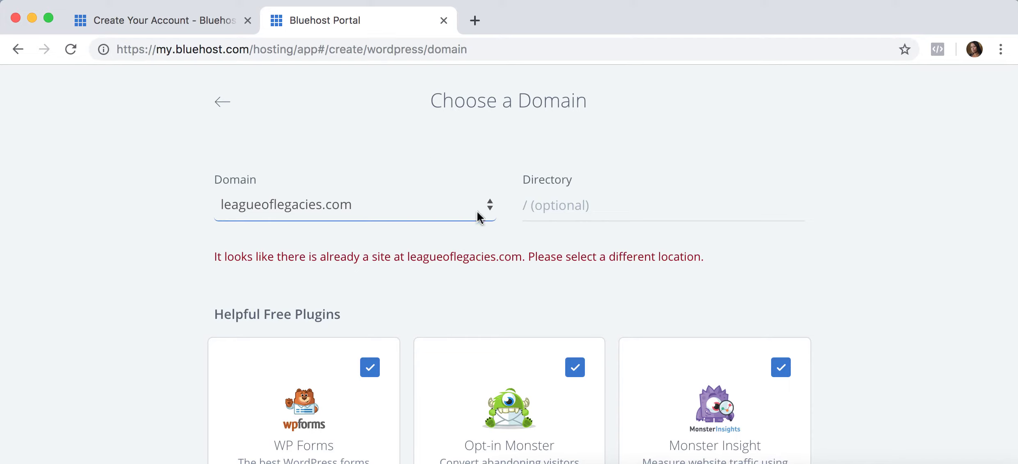
scroll(482, 244, down, 5)
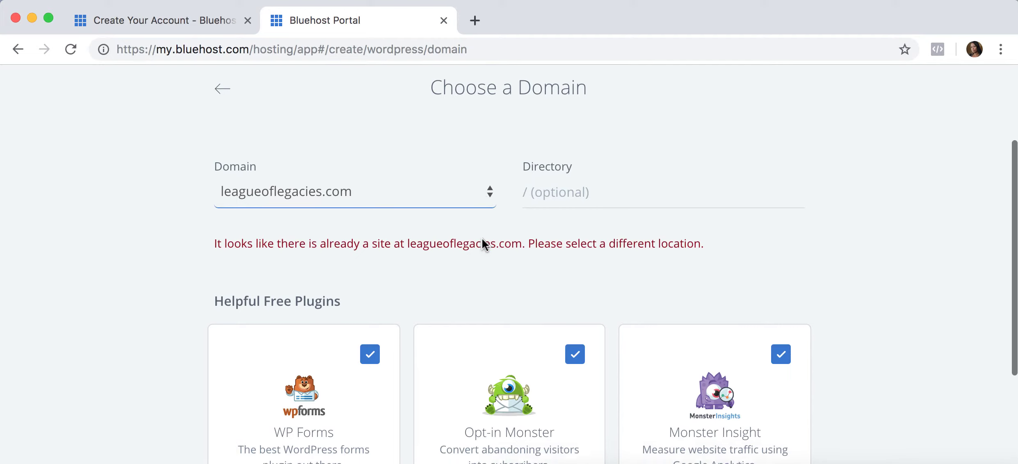
scroll(485, 244, down, 2)
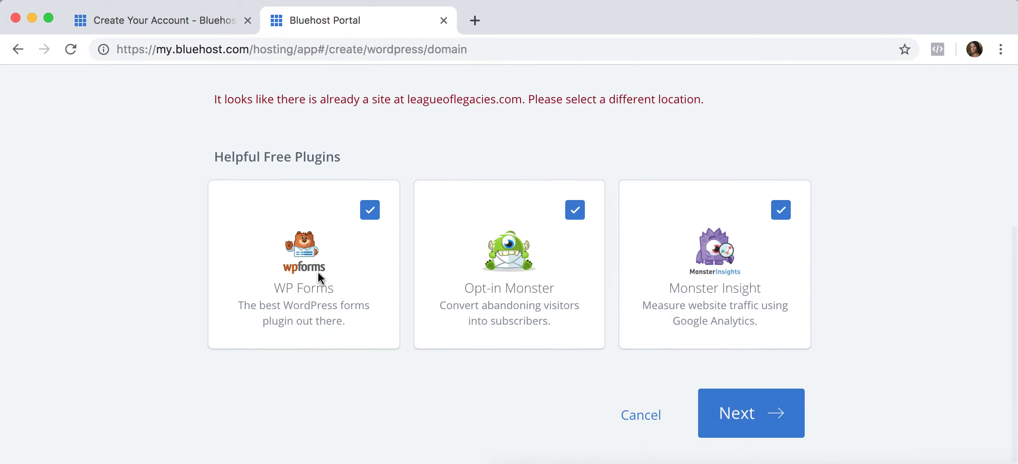